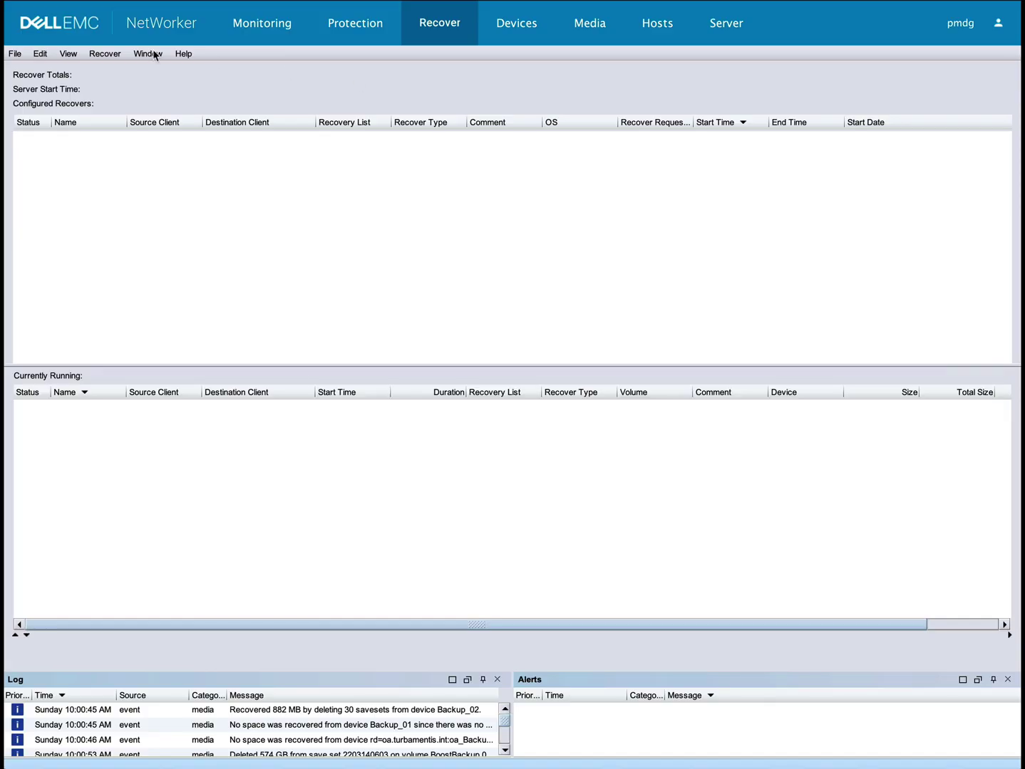
Start a new recover configuration with the Virtual Machine Recovery type and continue to VM selection.
left_click(13, 54)
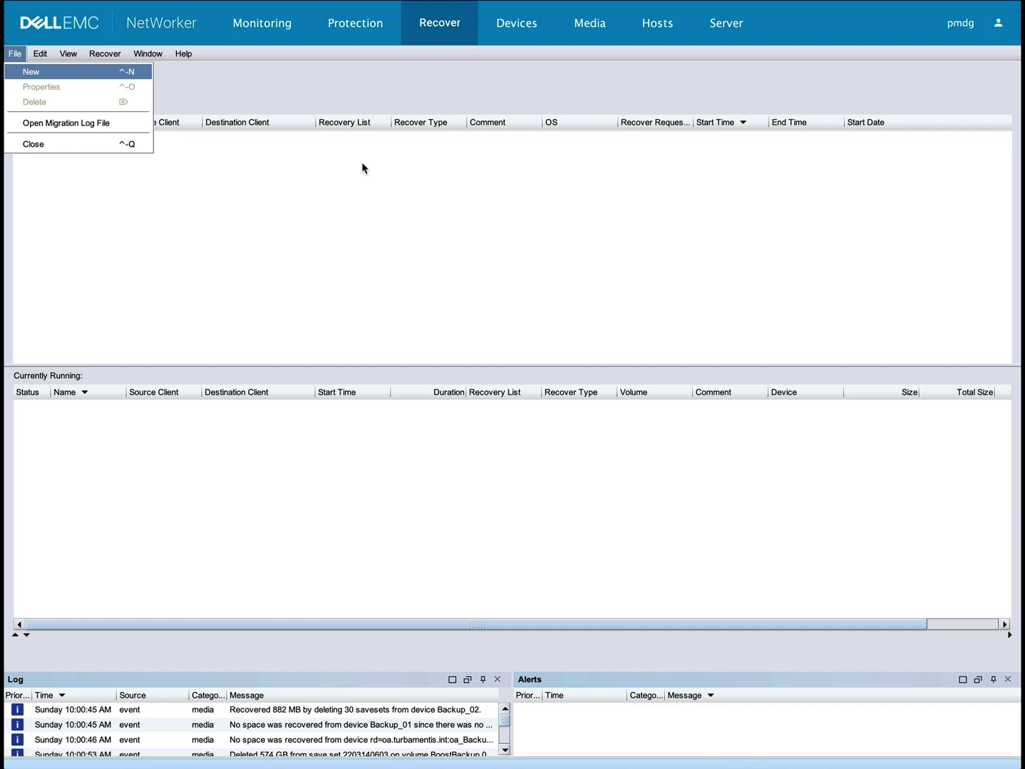
key("Return")
left_click(382, 241)
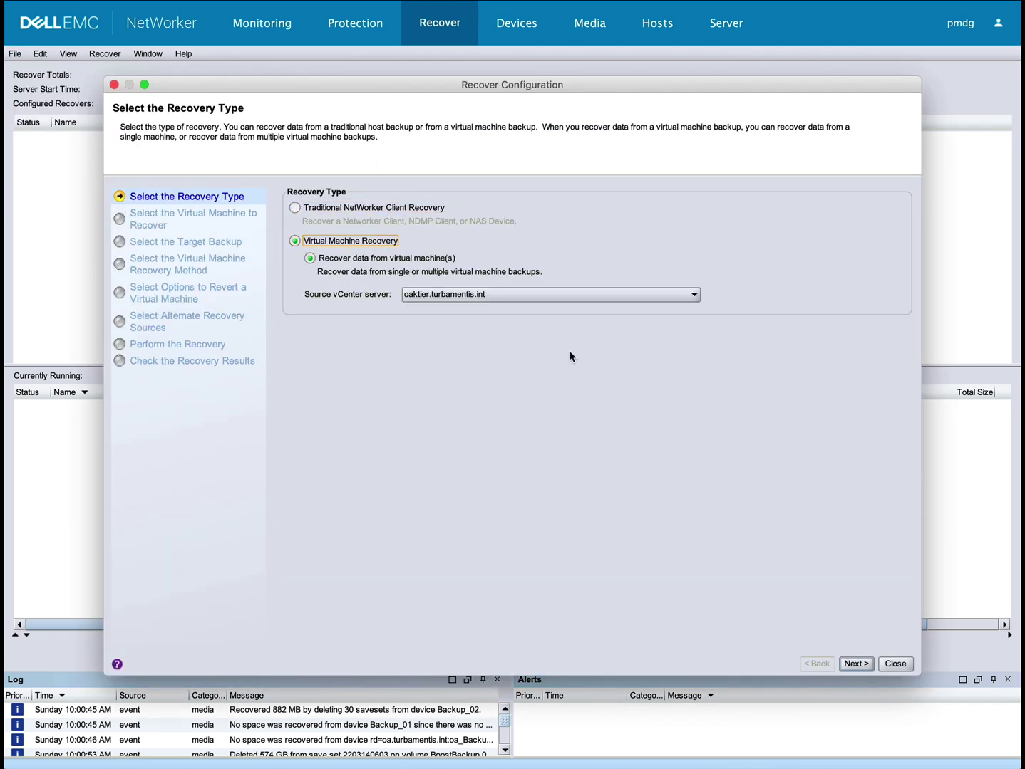
left_click(857, 664)
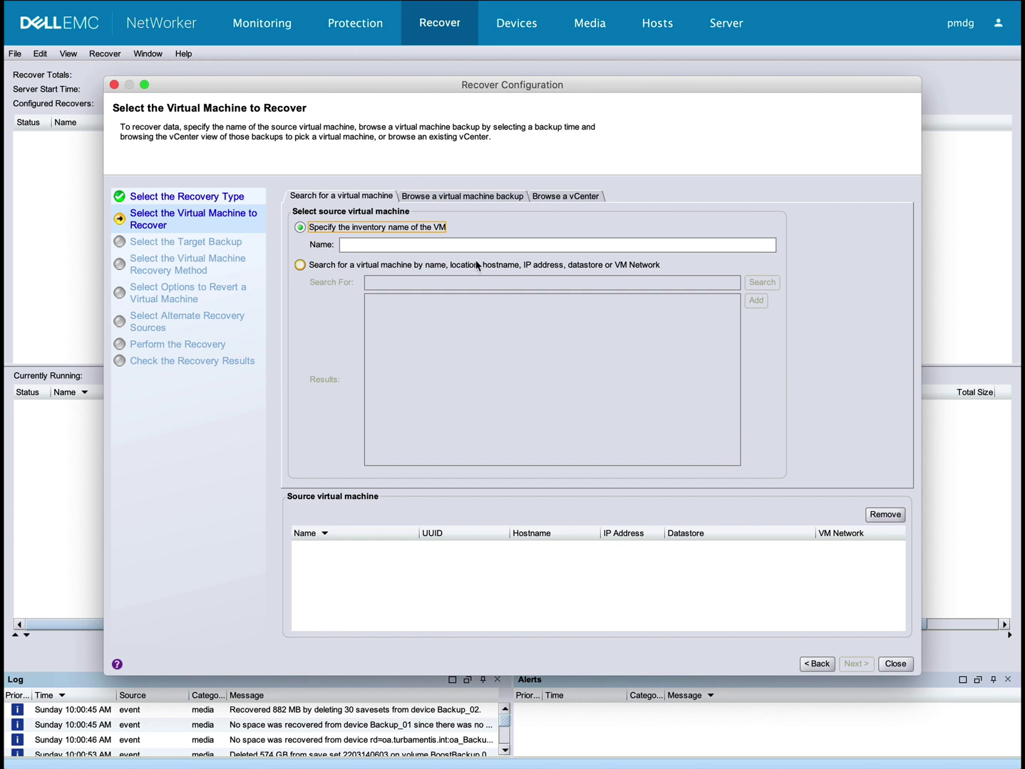
From the backup browser, select vulcan and krell under kobol, plus cent38 and cent48 under Testing.
left_click(487, 196)
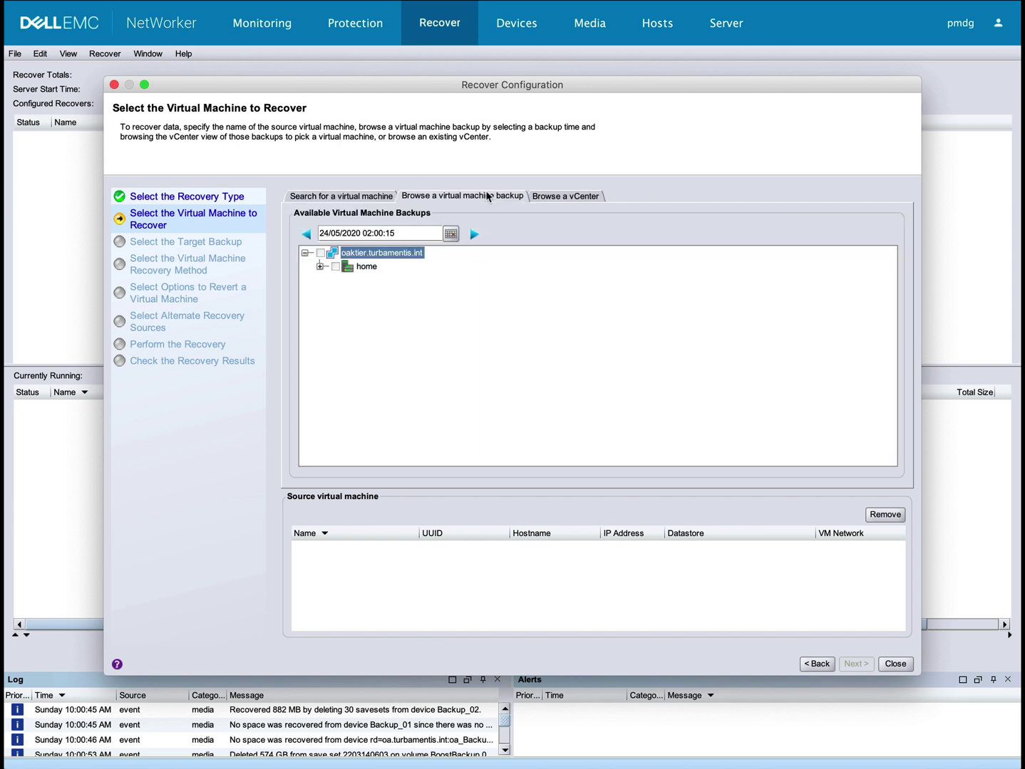
left_click(320, 267)
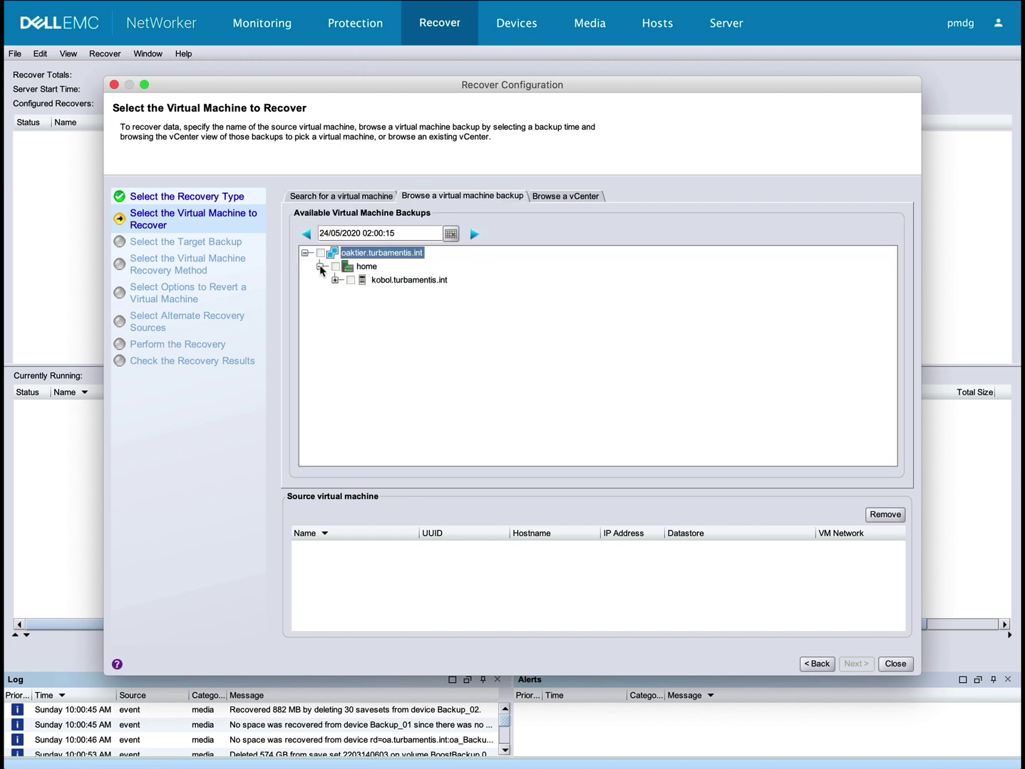
left_click(335, 280)
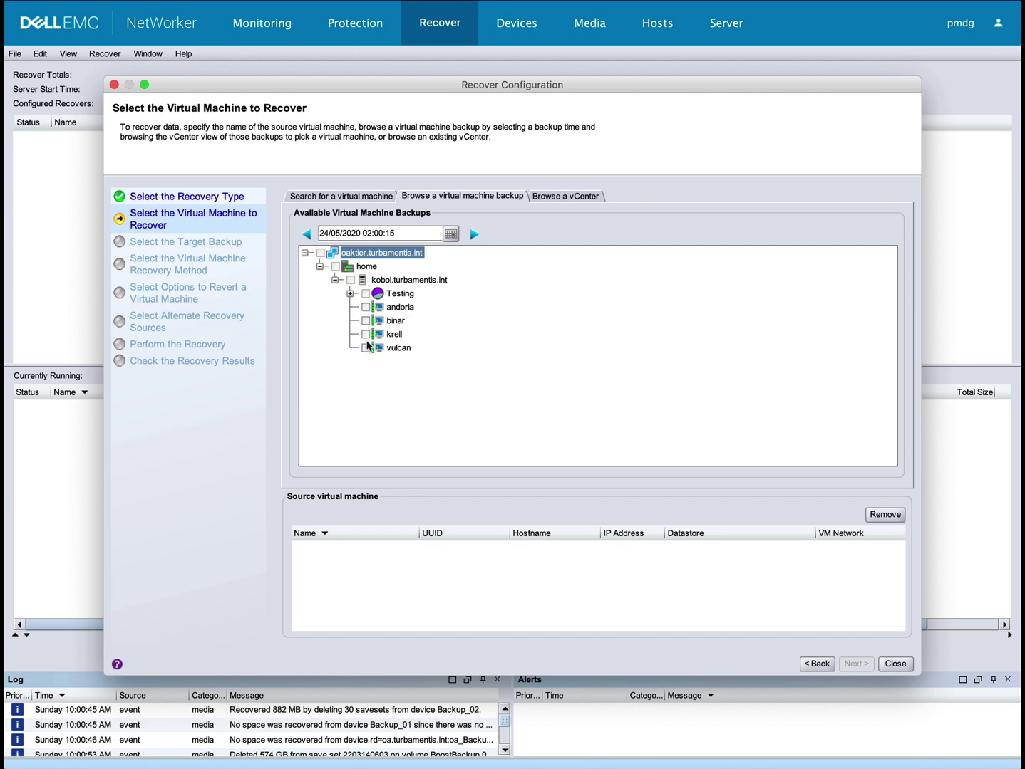
left_click(366, 347)
left_click(366, 334)
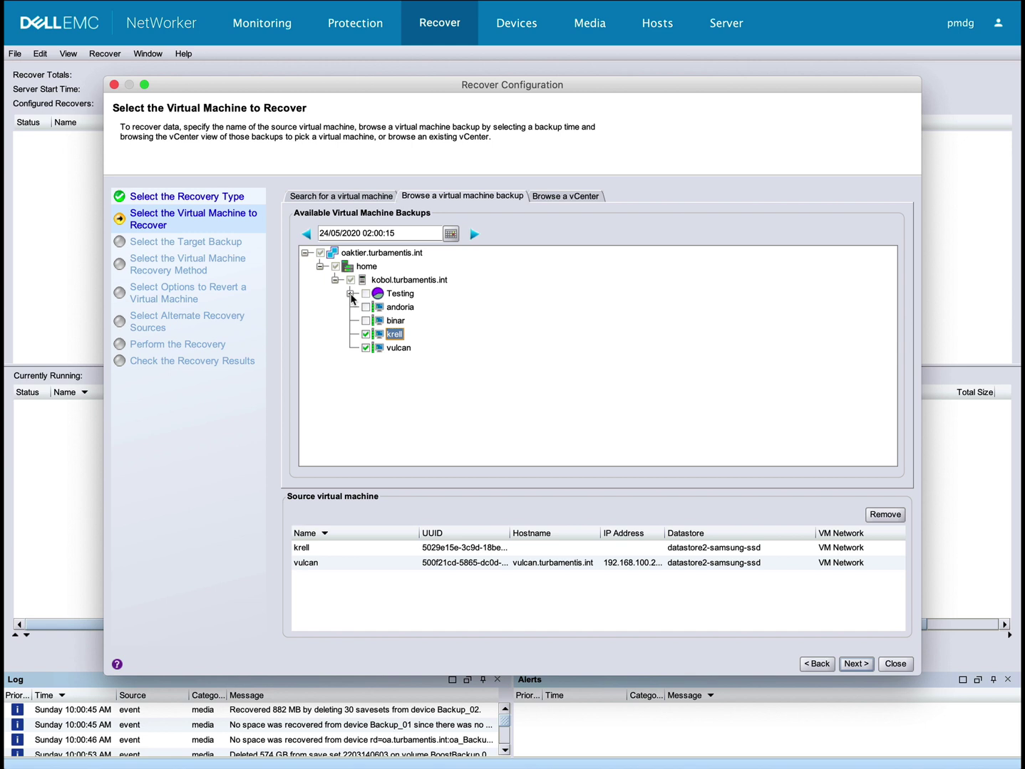
left_click(350, 293)
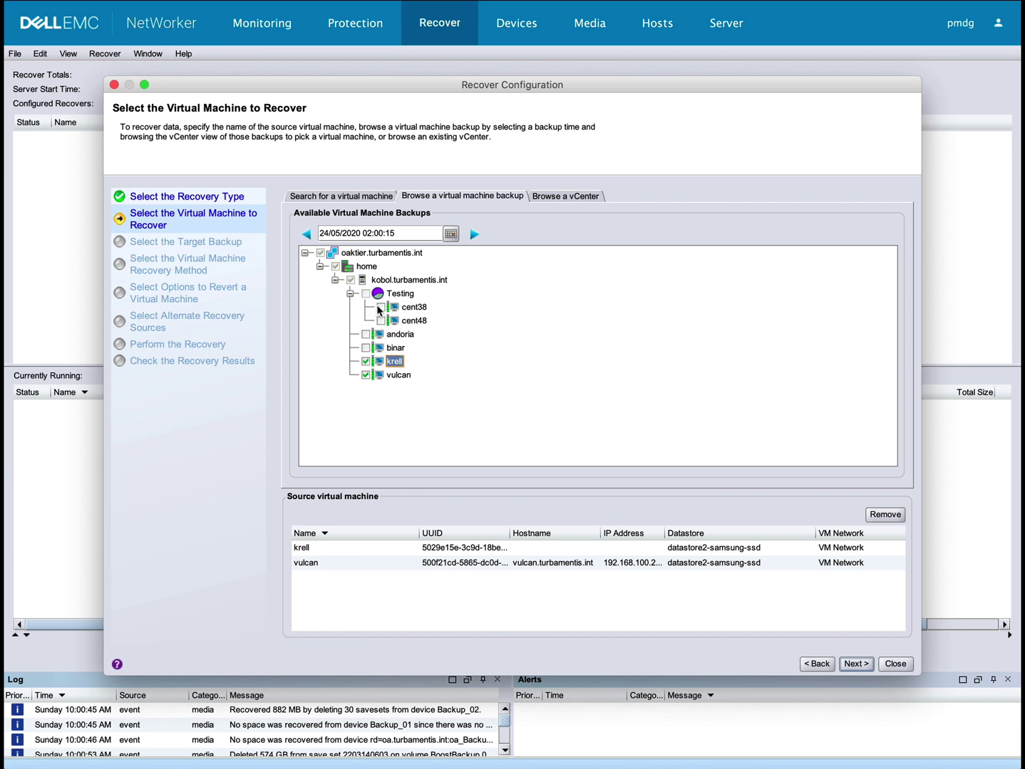
left_click(380, 307)
left_click(381, 320)
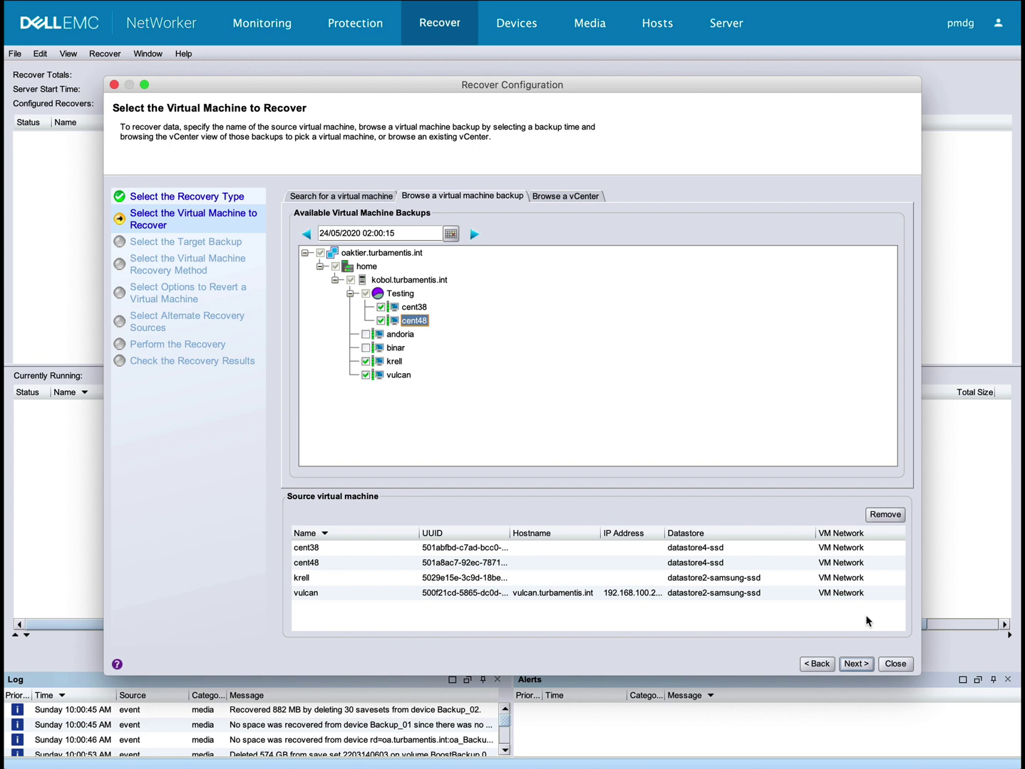
Review the backups for krell, cent38 and cent48, keeping each VM's latest 24/05/20 backup.
left_click(869, 665)
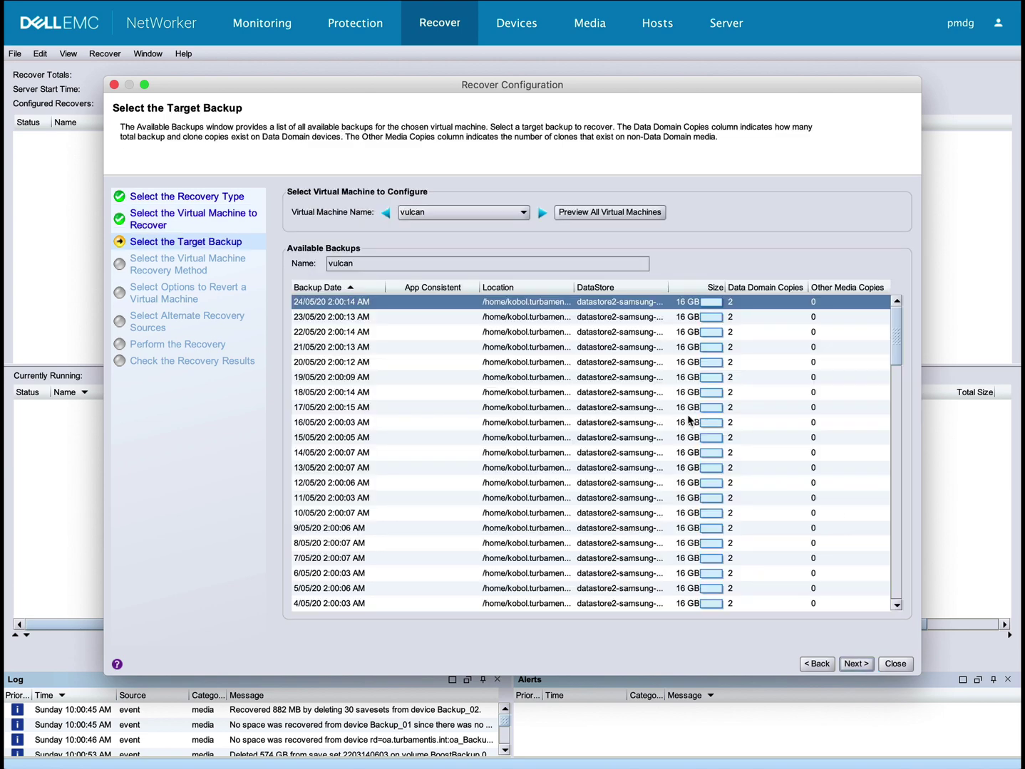
left_click(543, 213)
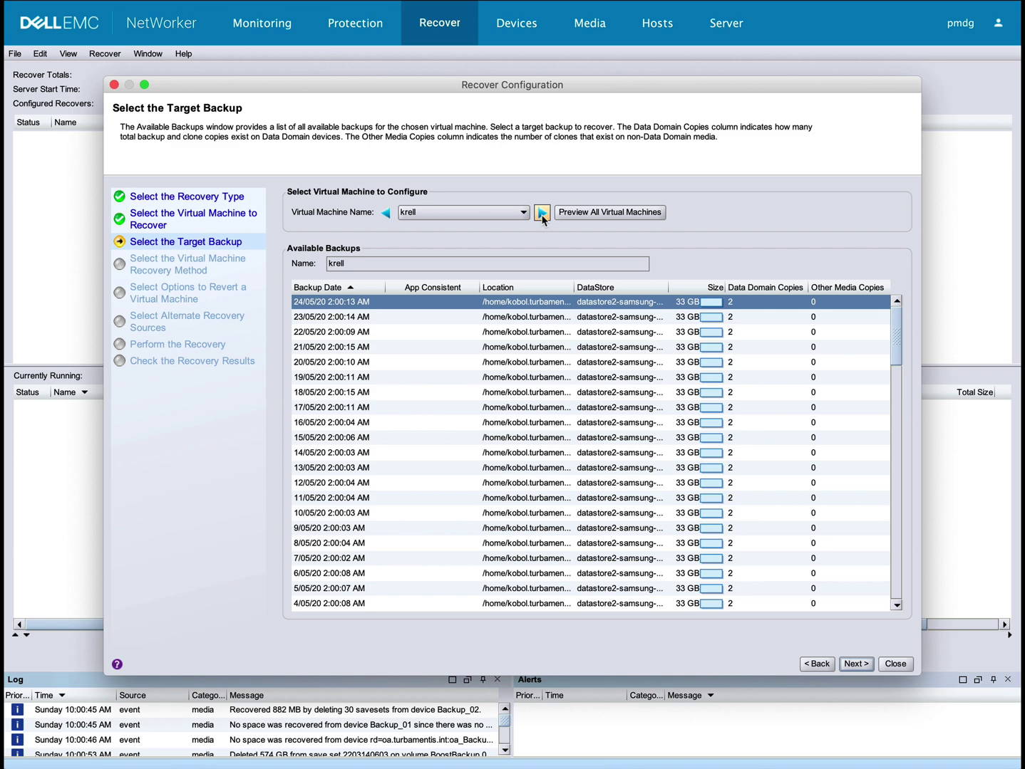
left_click(542, 213)
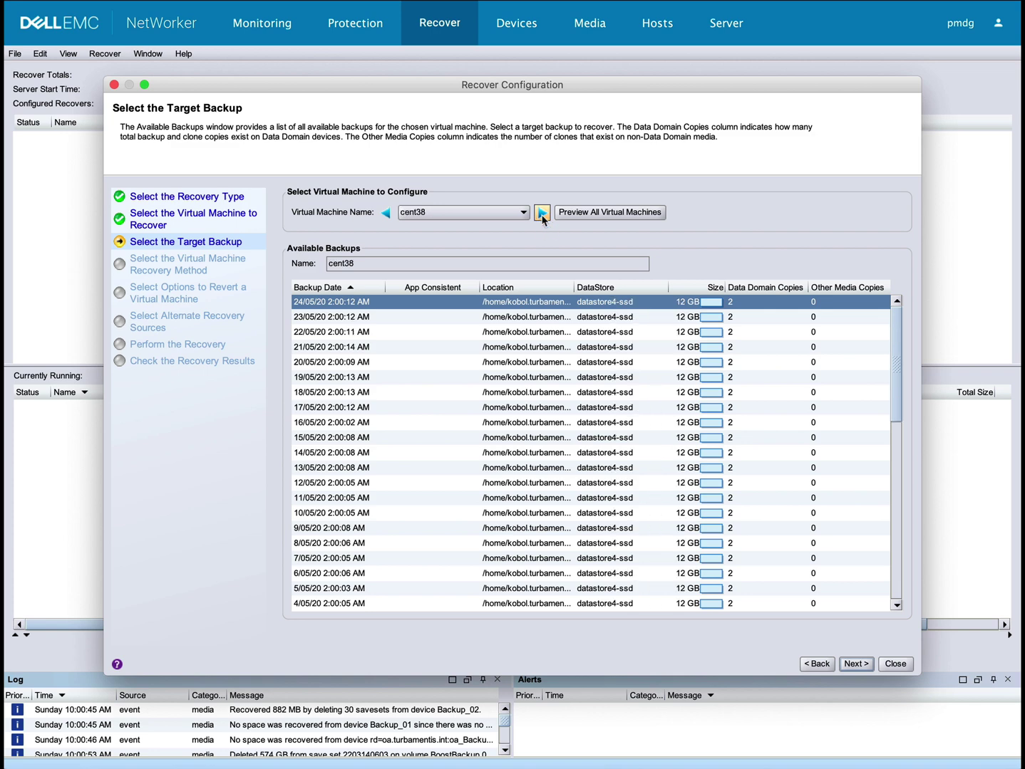
left_click(542, 213)
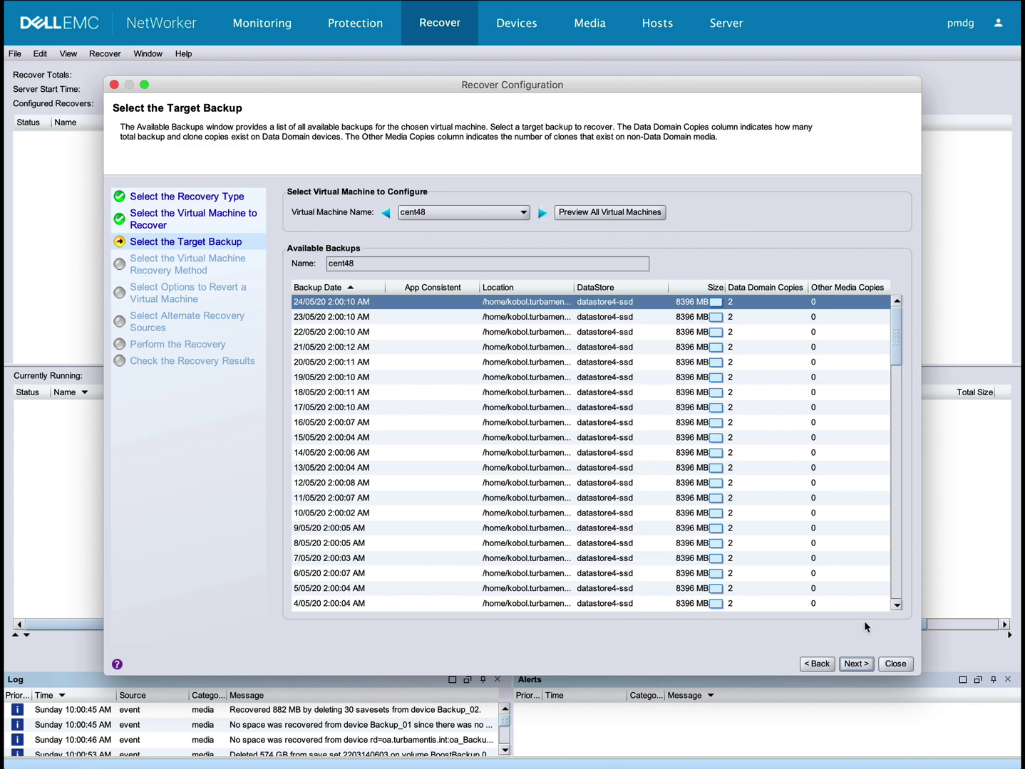
left_click(860, 664)
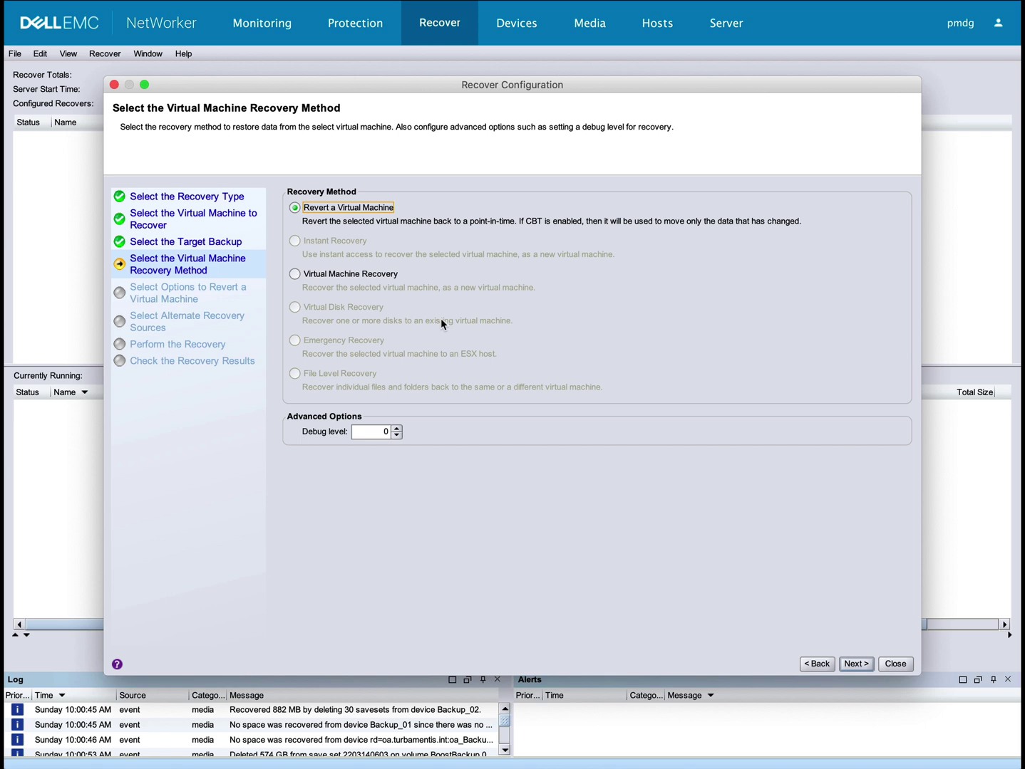
Switch the recovery method from Revert a Virtual Machine to Virtual Machine Recovery.
left_click(385, 273)
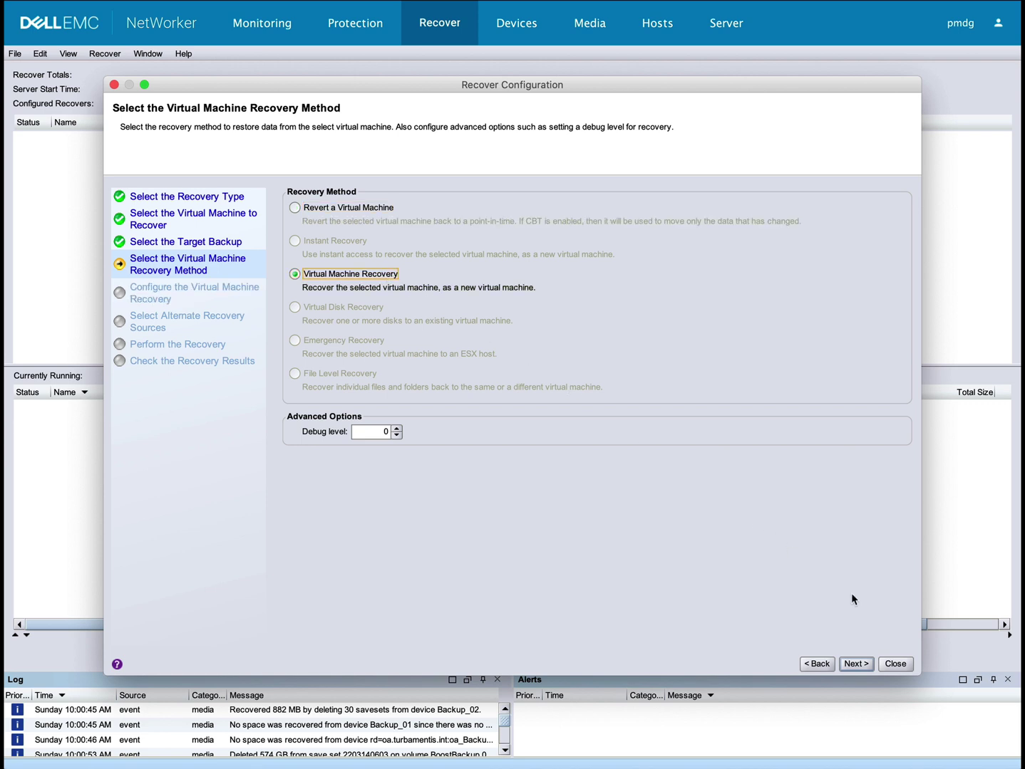
Recover vulcan into the Testing resource pool, renamed vulcan_Rec1.
left_click(857, 664)
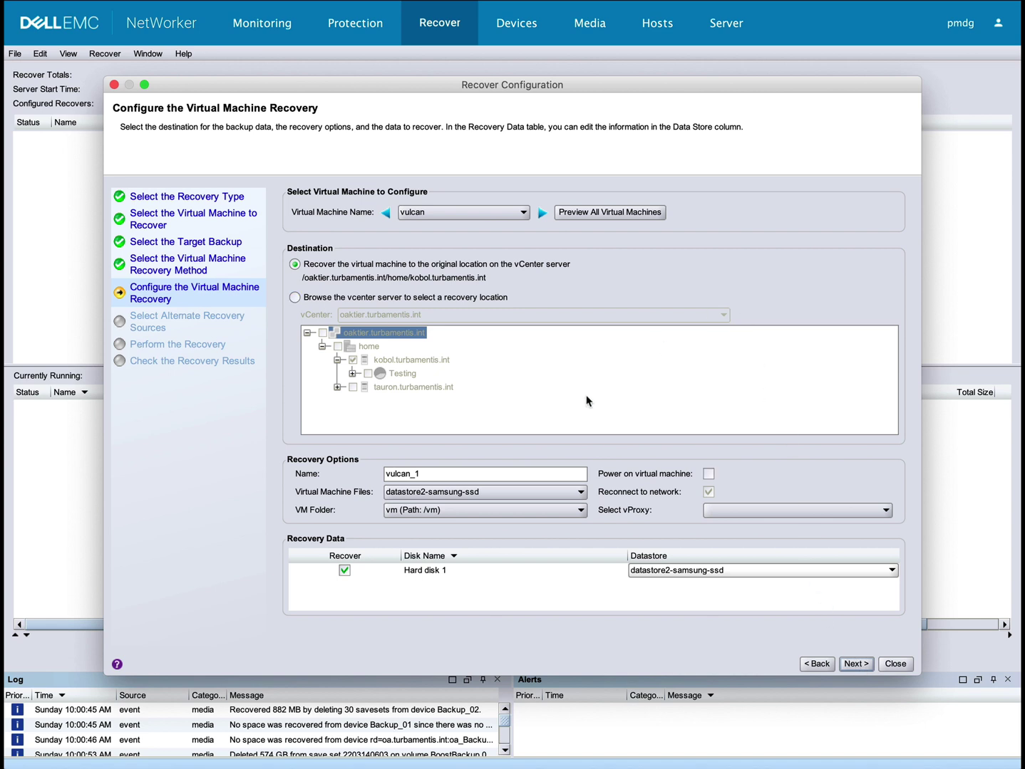
left_click(425, 300)
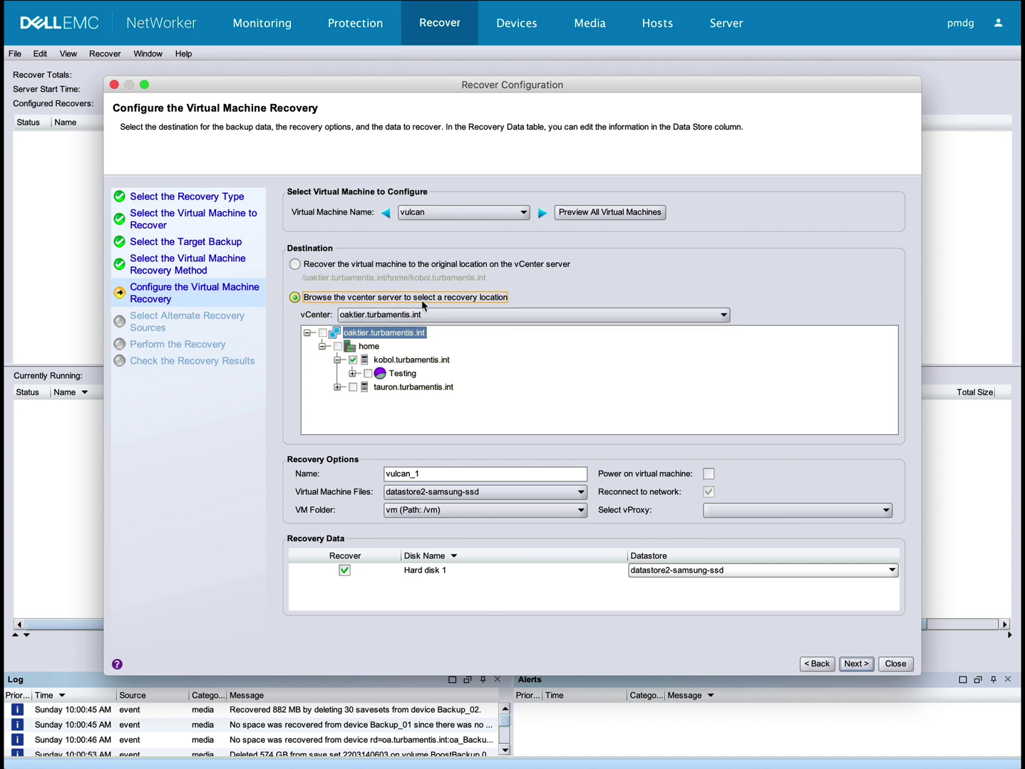
left_click(368, 373)
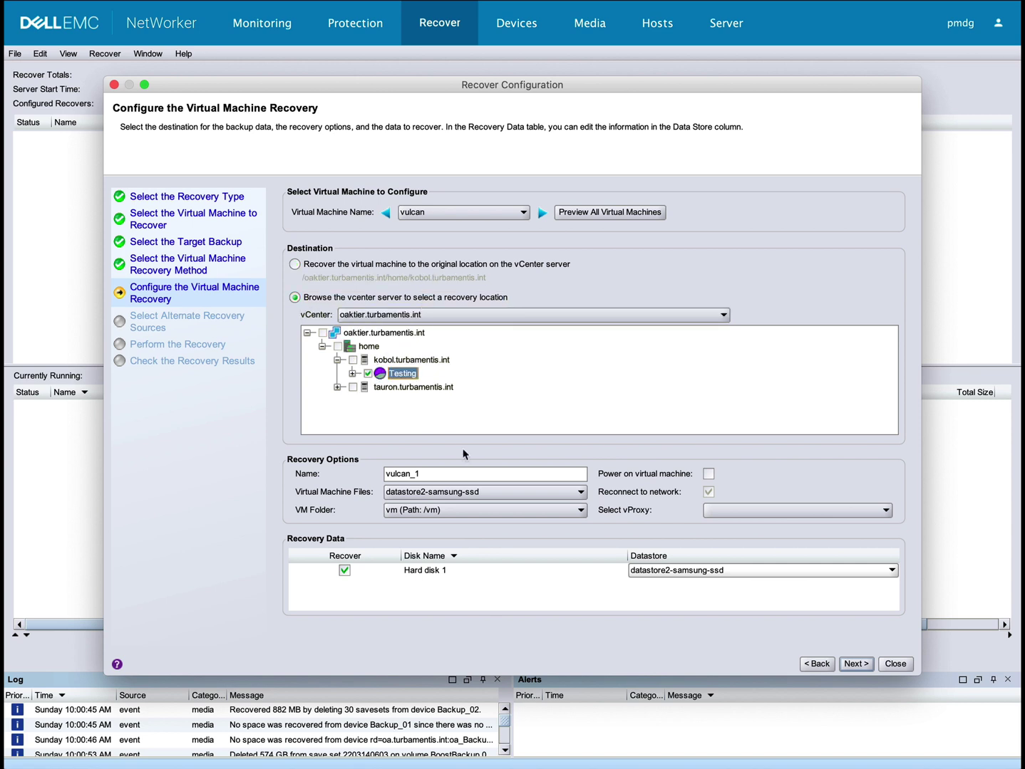
double_click(448, 473)
left_click(448, 474)
key("BackSpace")
type("Rec1")
Recover krell into the Testing resource pool under kobol, renamed krell_Rec1.
left_click(538, 214)
left_click(316, 298)
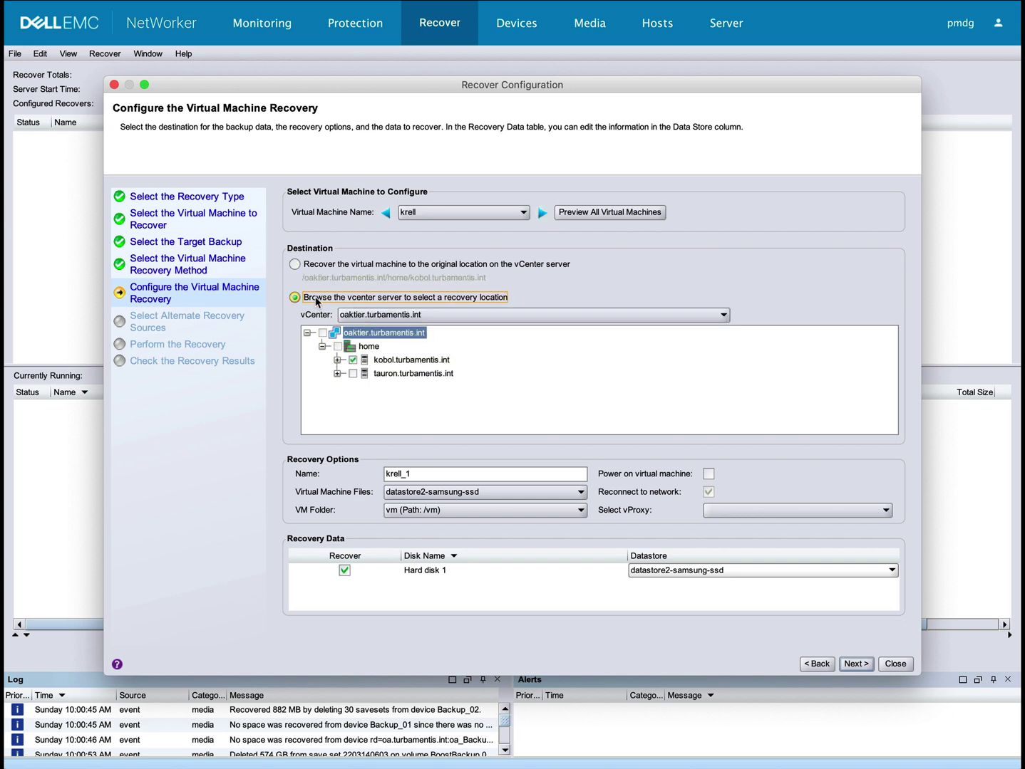
left_click(337, 360)
left_click(401, 374)
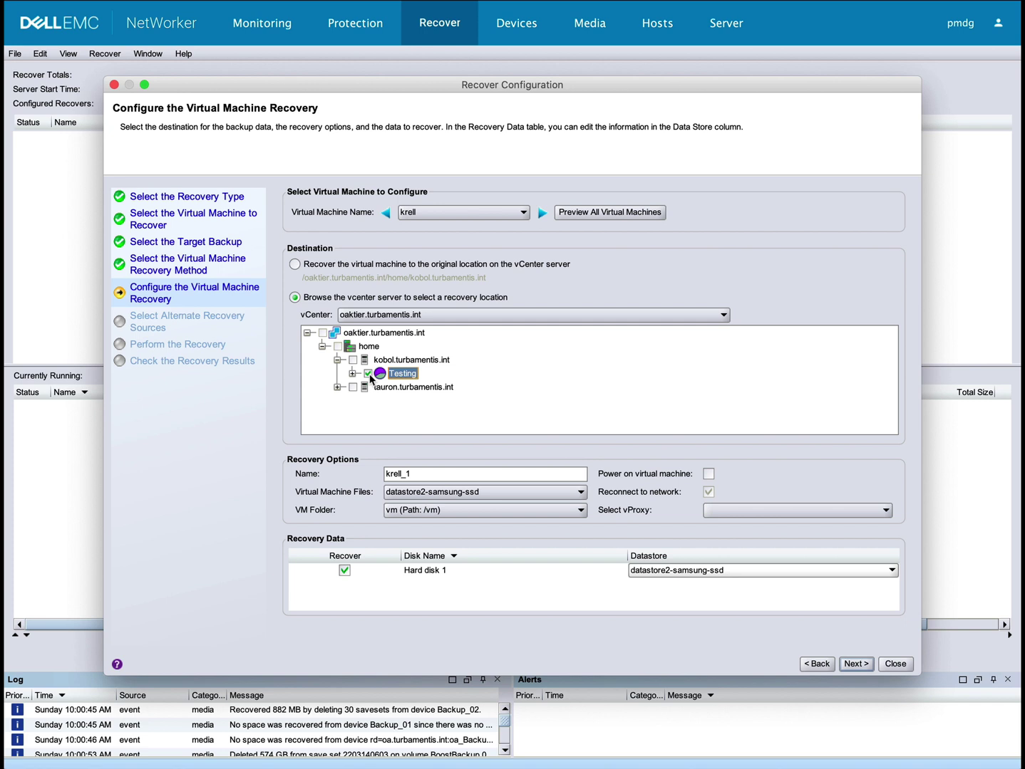
double_click(469, 476)
type("krell_Rec1")
Set cent38 to a custom vCenter location and rename it cent38_Rec1.
left_click(542, 213)
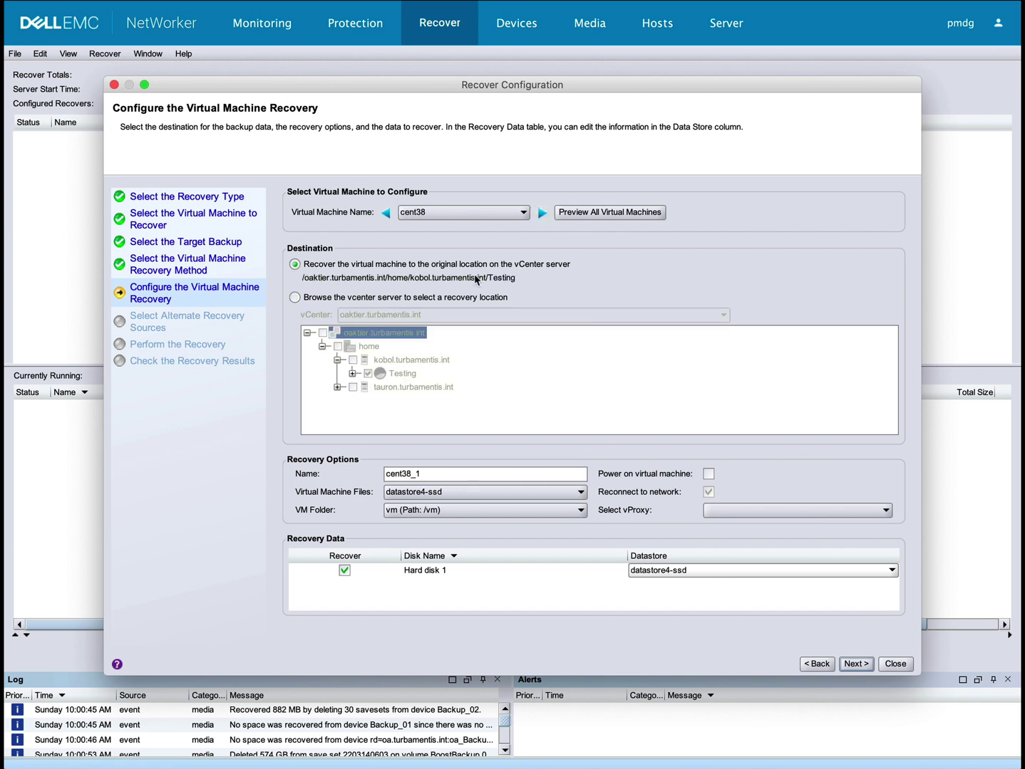
left_click(297, 297)
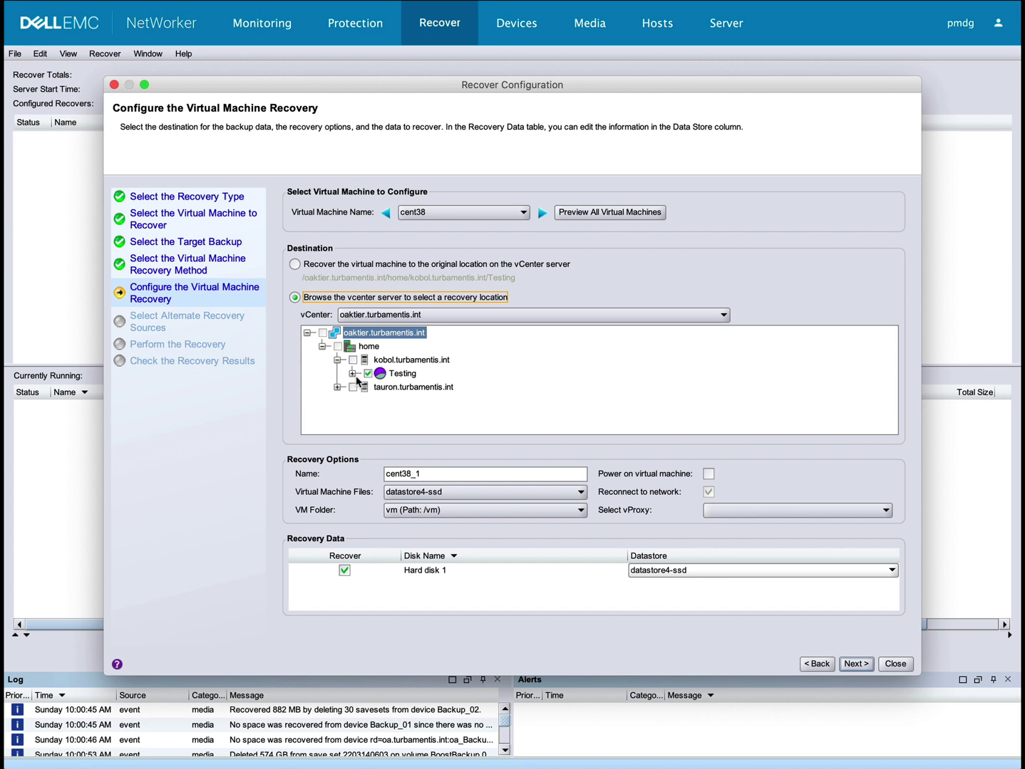
left_click(458, 475)
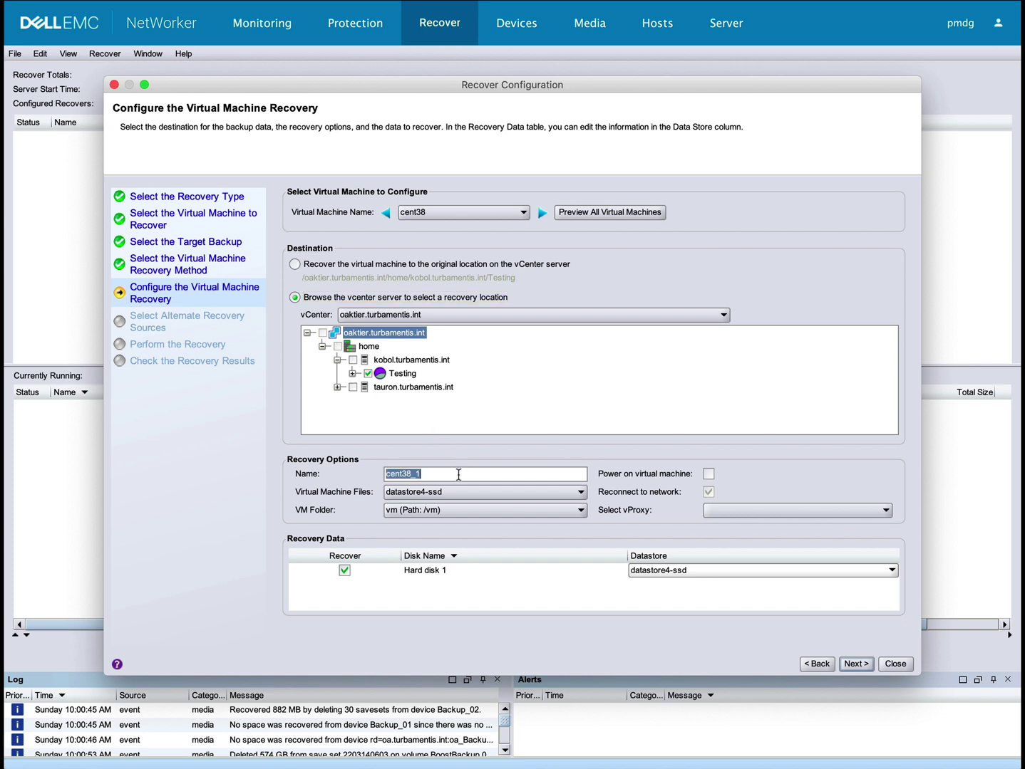
key("End")
key("BackSpace")
type("Rec1")
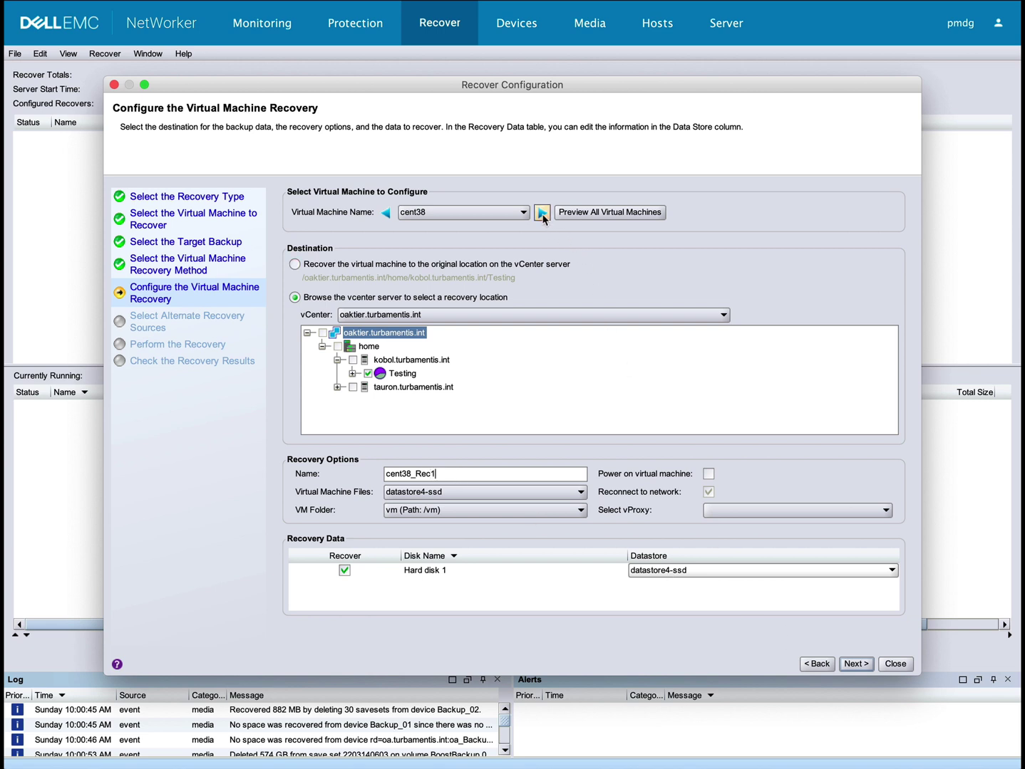
Rename the cent48 recovery to cent48_Rec1.
left_click(541, 213)
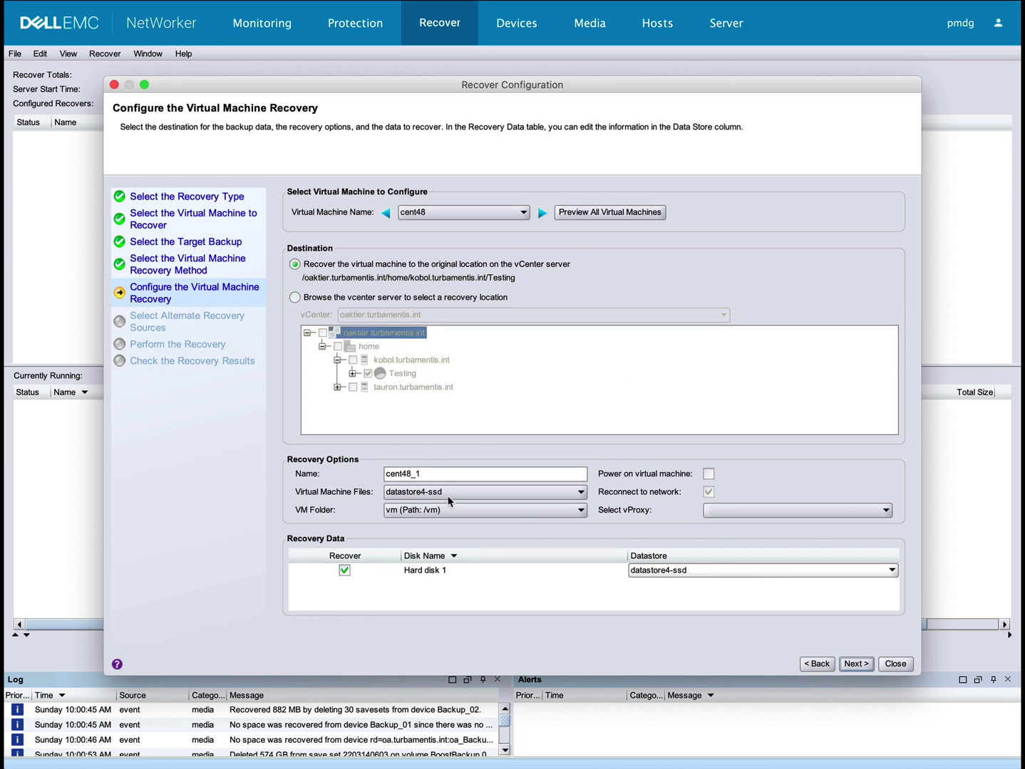
left_click(444, 475)
key("End")
key("BackSpace")
type("Rec1")
Continue past the recovery sources, keeping vulcan's original BoostBackup.002 backup as the source.
left_click(855, 665)
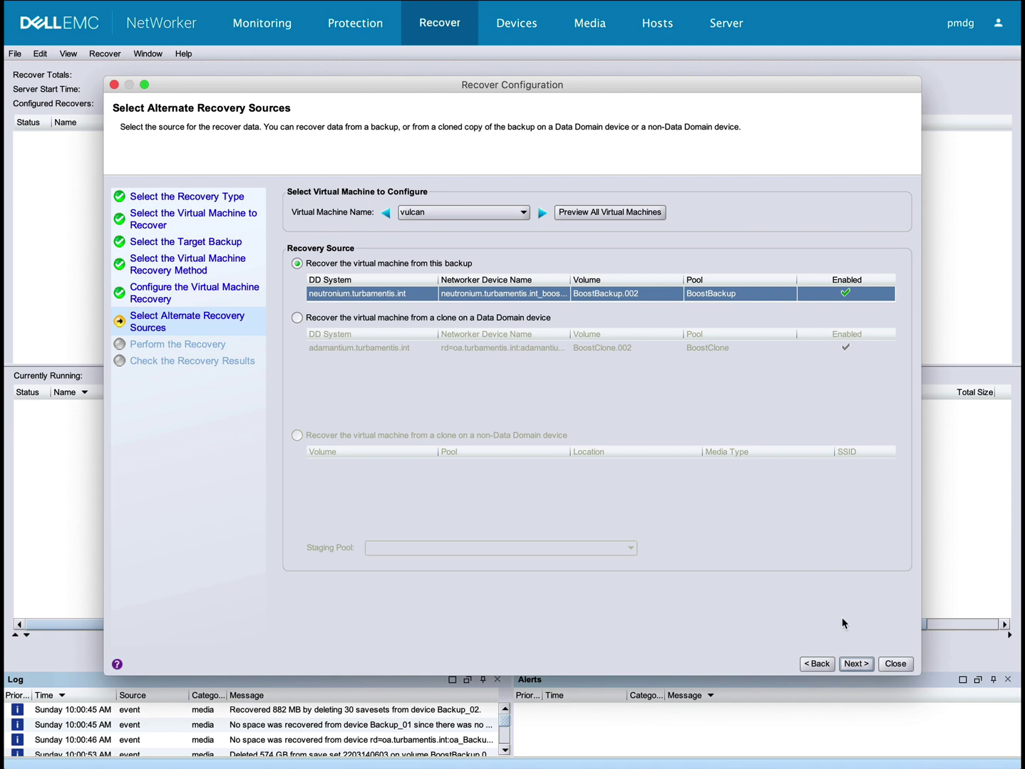
Name the recovery 'Multi Host Recovery', then run it and confirm.
left_click(856, 664)
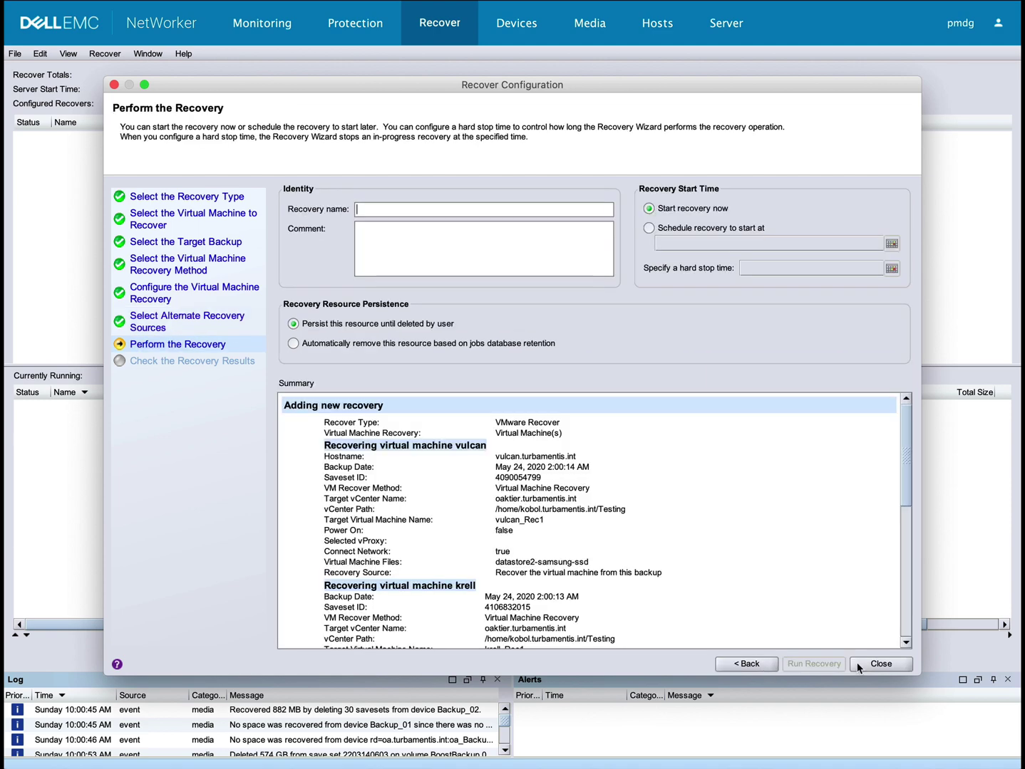
type("Multi Host Recovery")
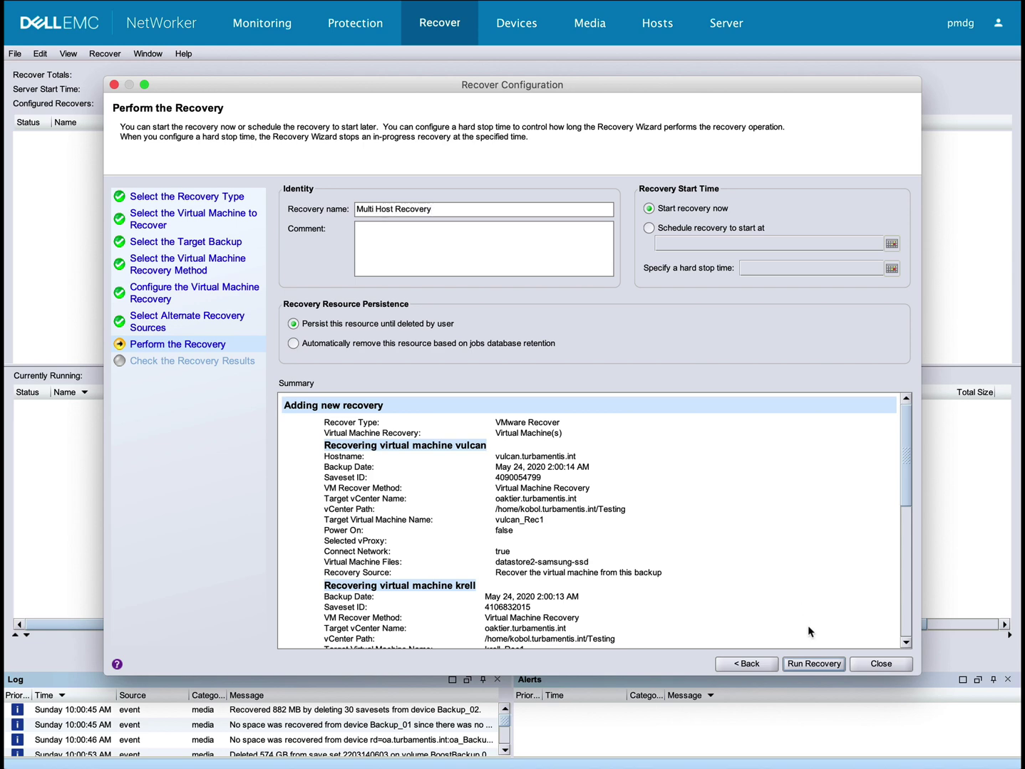
left_click(821, 664)
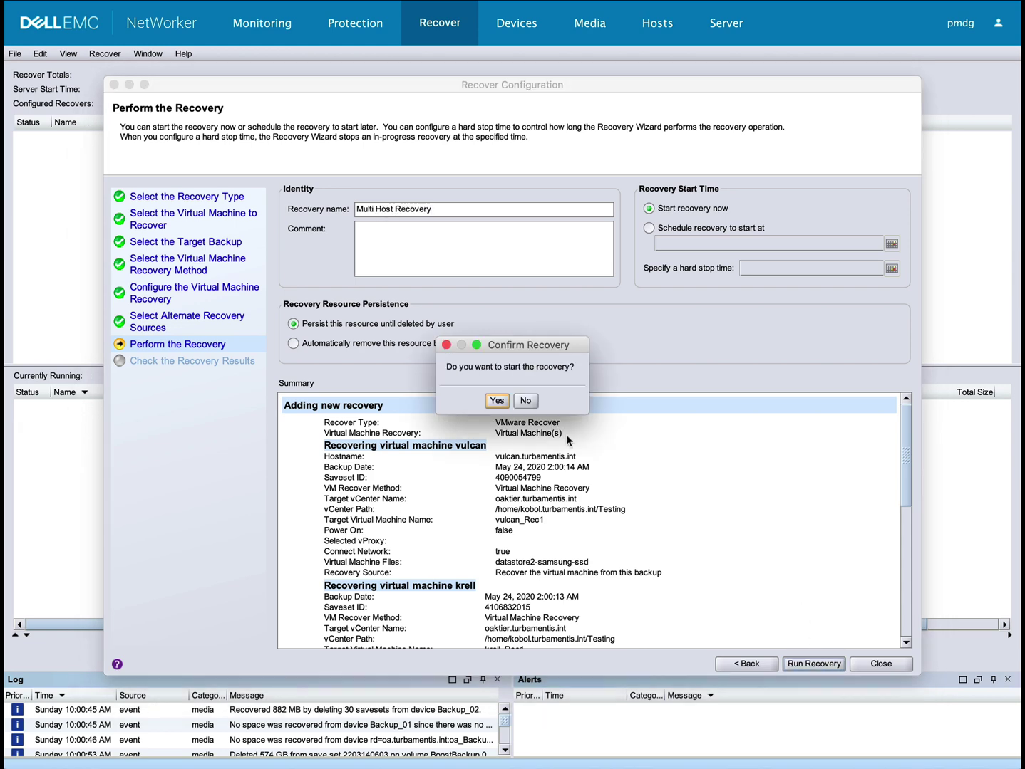
left_click(497, 400)
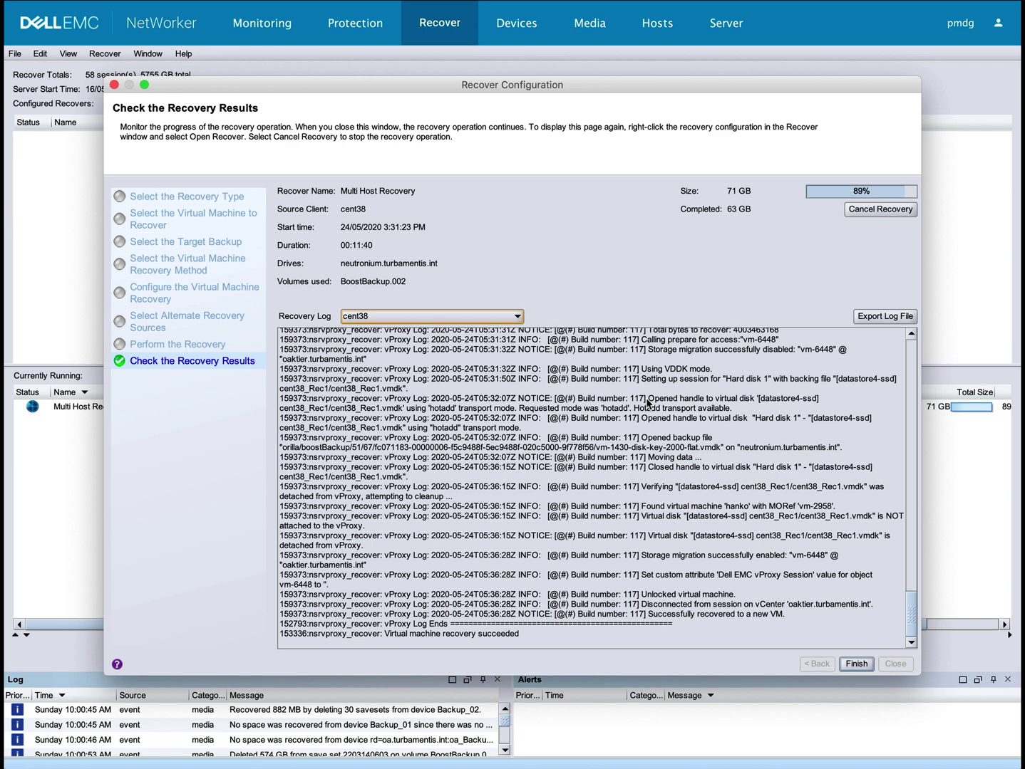
Check the cent48, krell and vulcan recovery logs until the recovery reaches 100%.
left_click(515, 319)
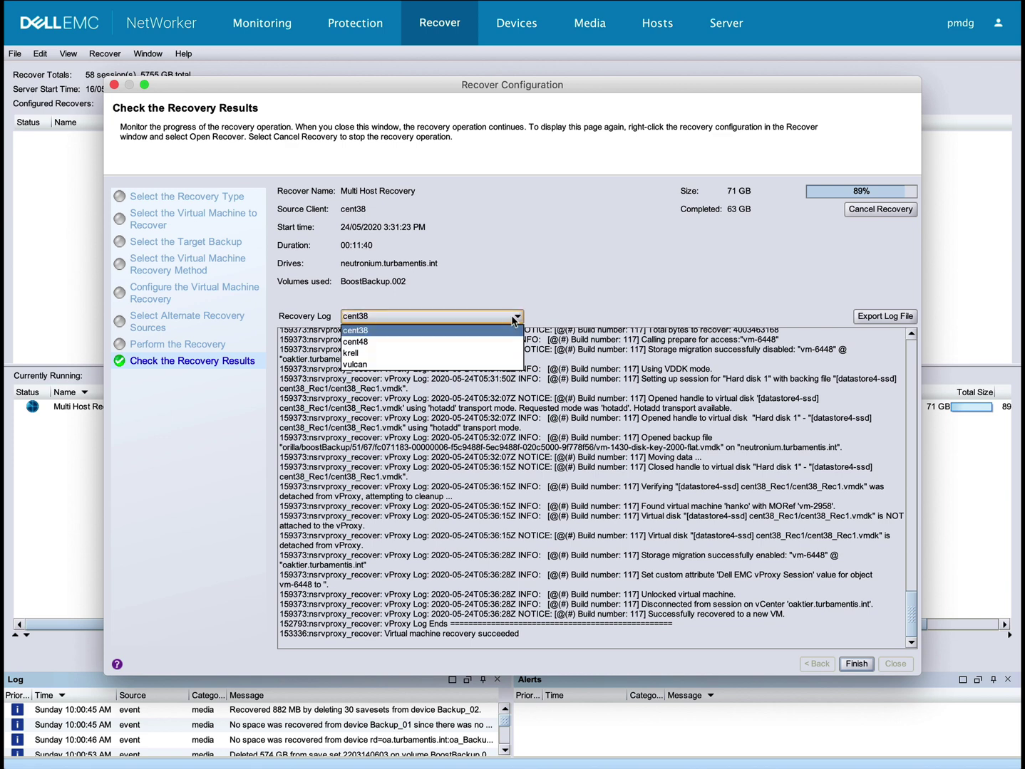
left_click(513, 343)
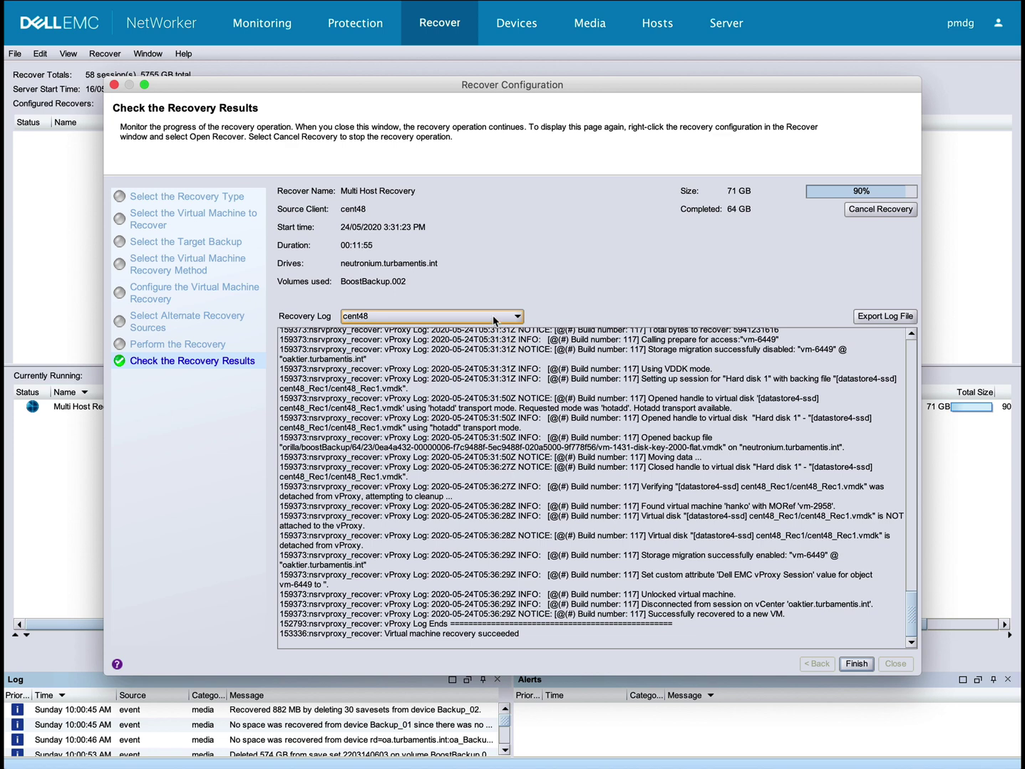
left_click(494, 316)
left_click(488, 353)
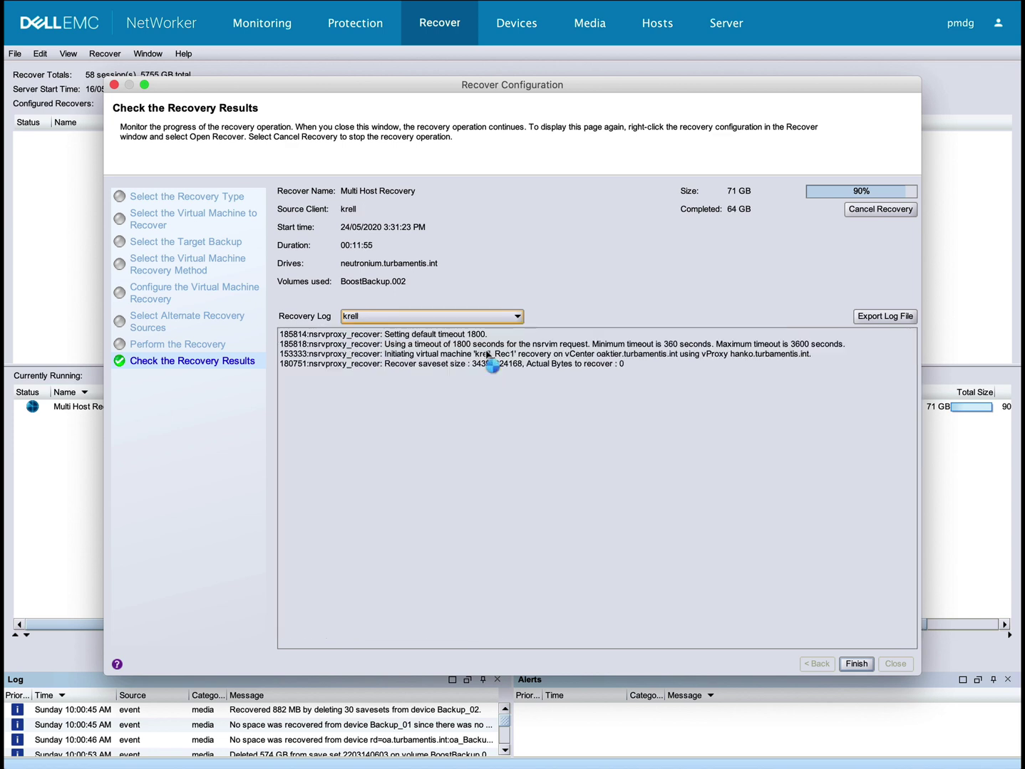
left_click(495, 317)
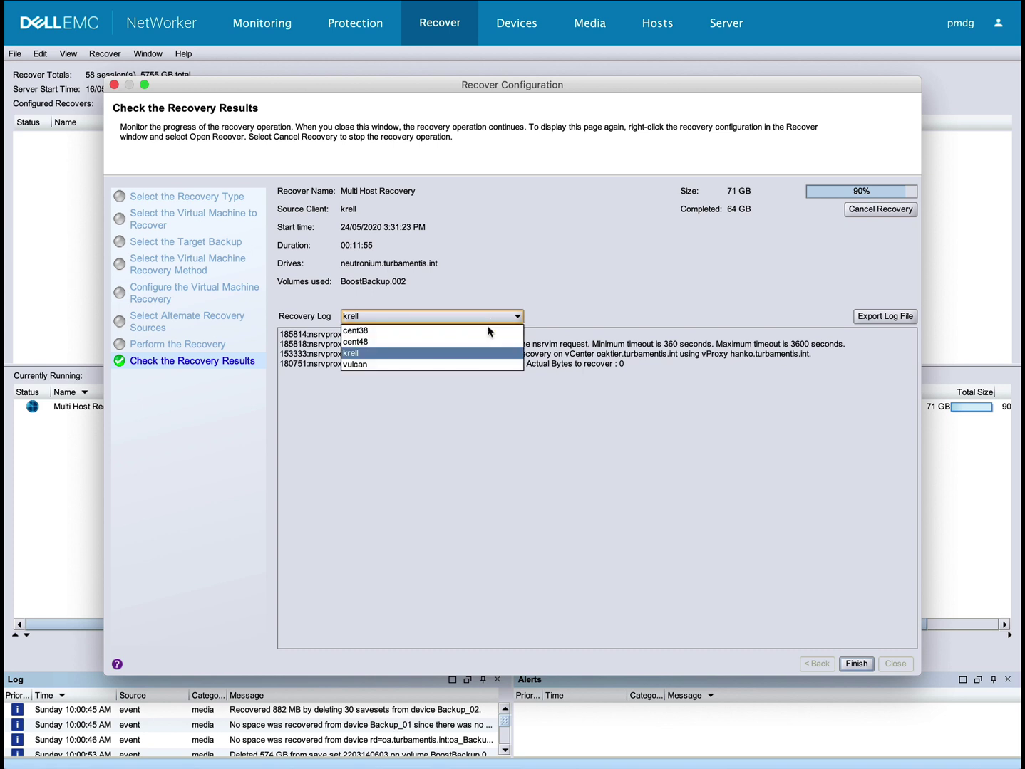
left_click(491, 365)
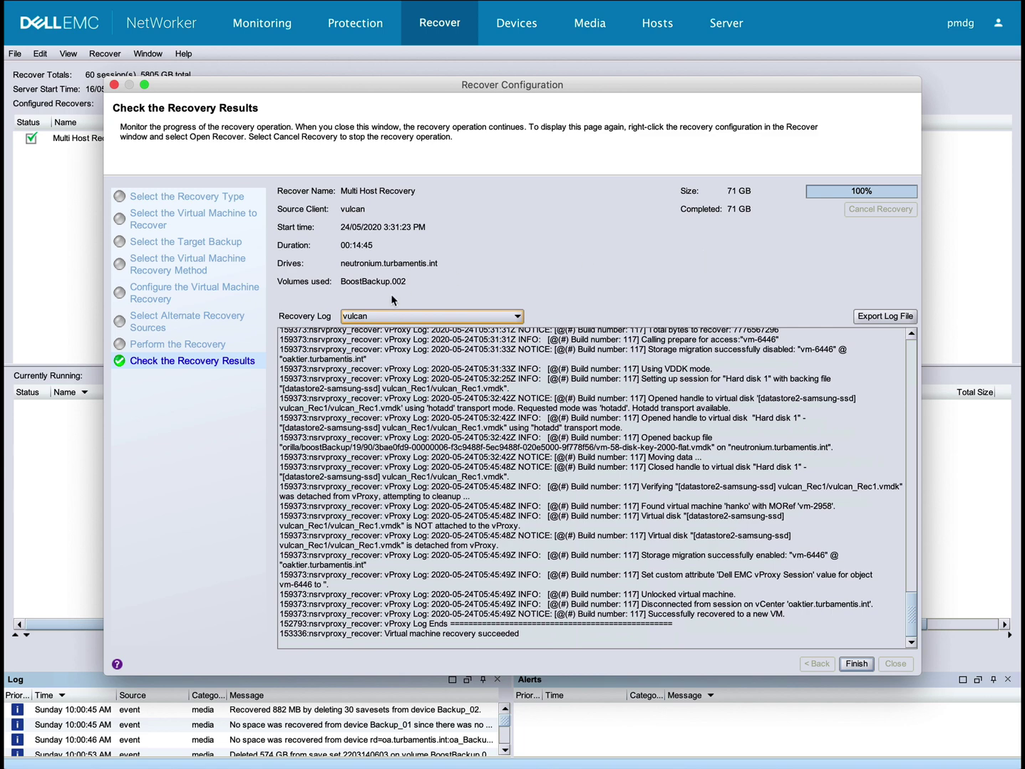
left_click(398, 314)
left_click(406, 352)
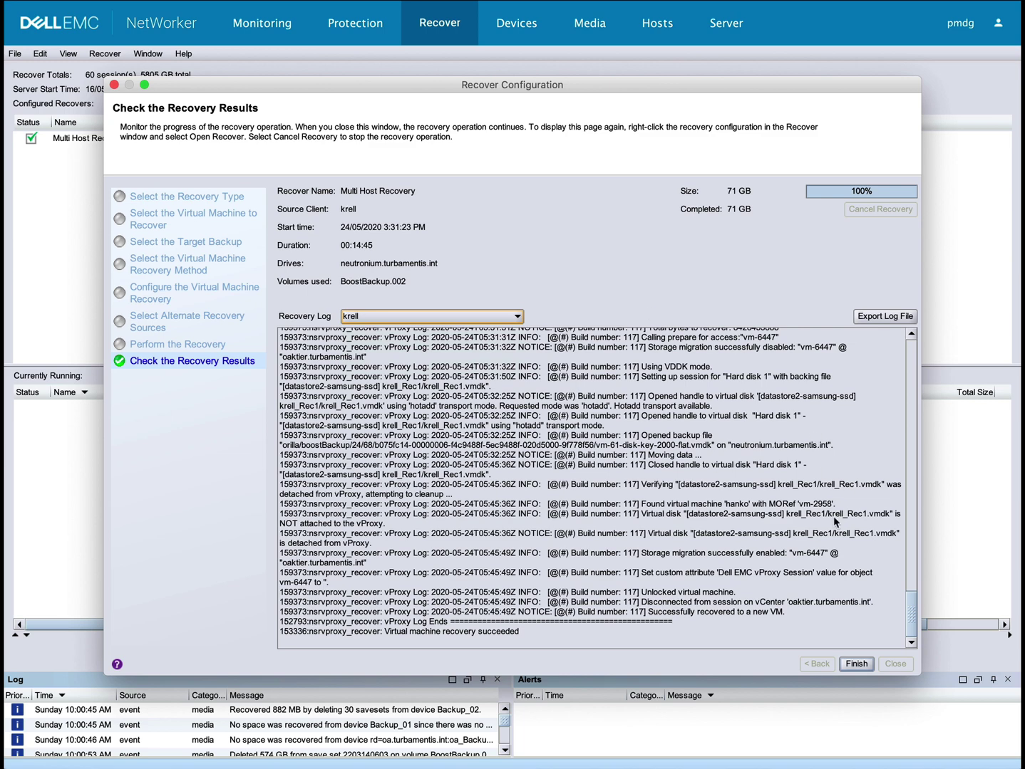
Close the wizard, sign in to vCenter, and view cent38_Rec1's summary under Testing.
left_click(856, 664)
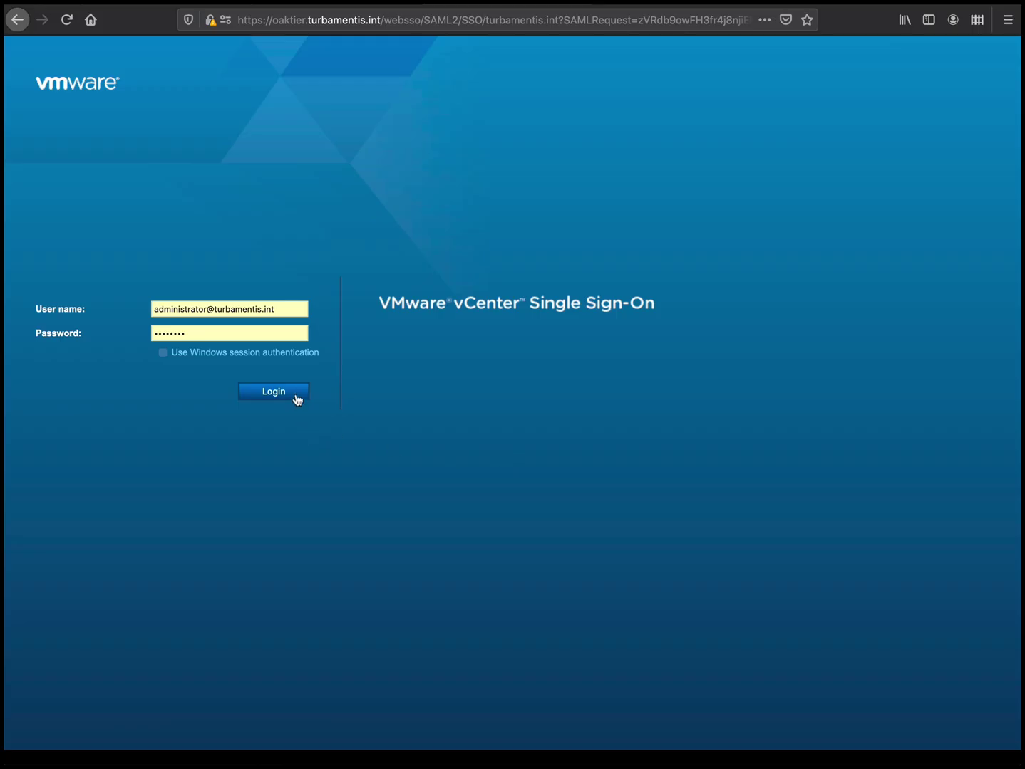
left_click(297, 398)
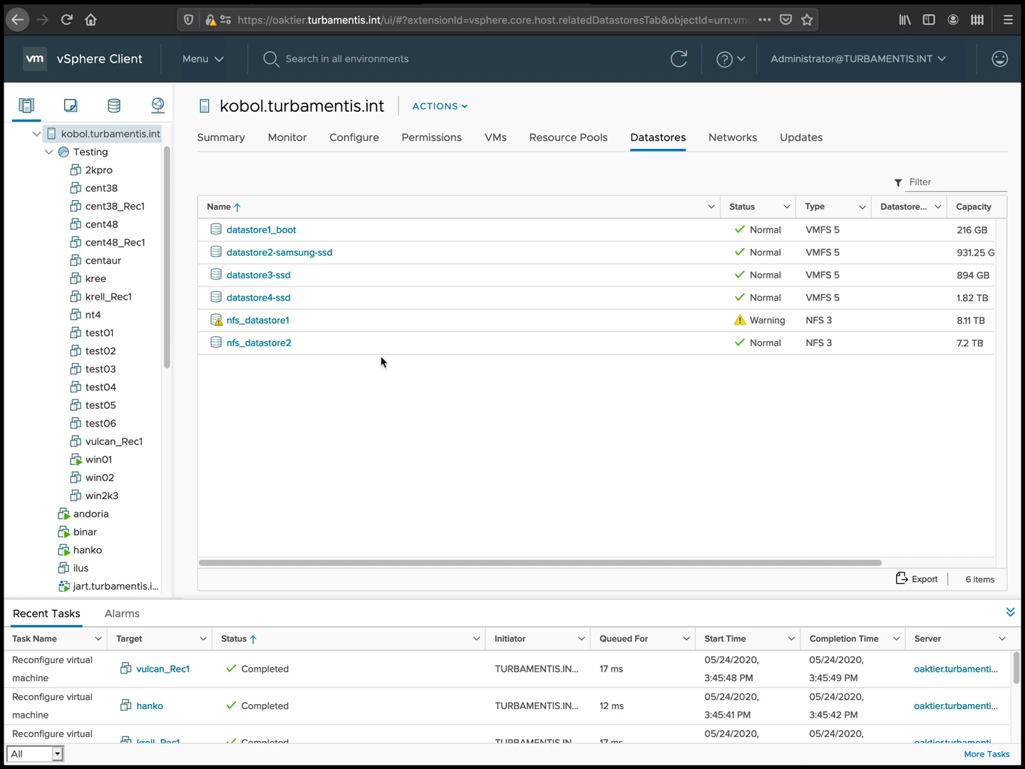
left_click(137, 206)
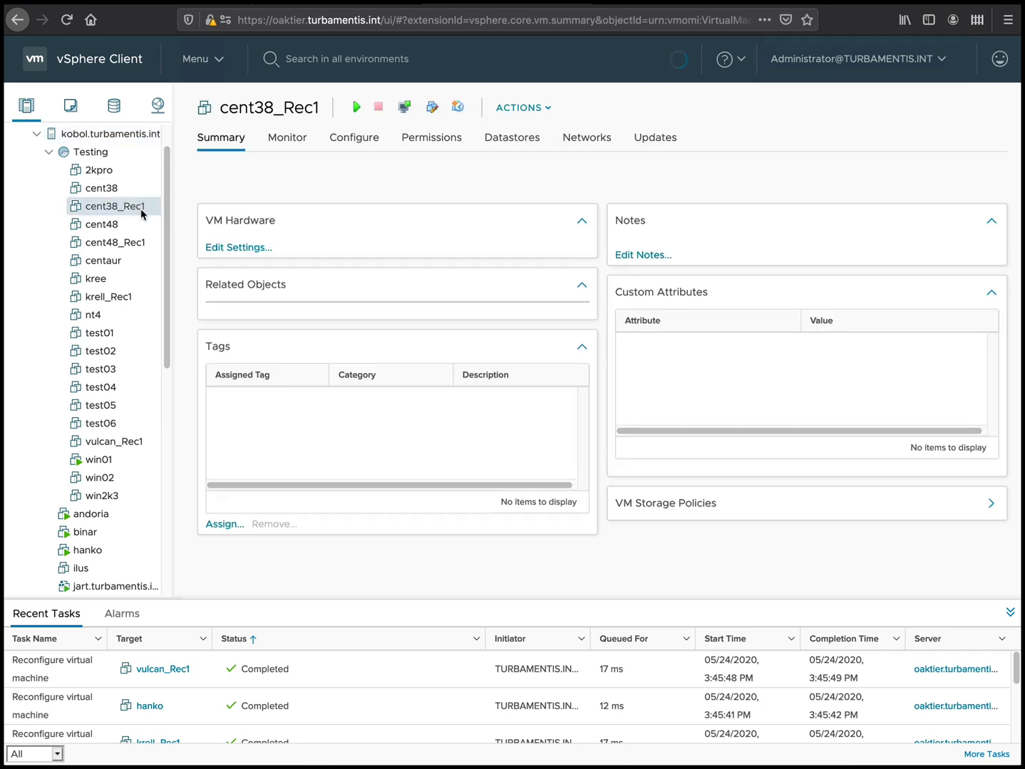